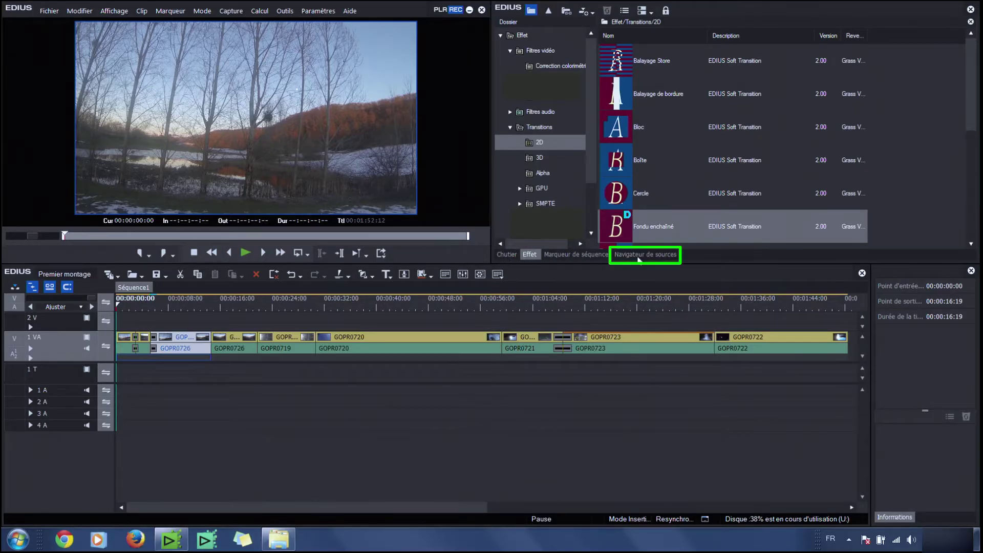
Step: Open the audio CD in drive D in the source browser to list its tracks
click(639, 259)
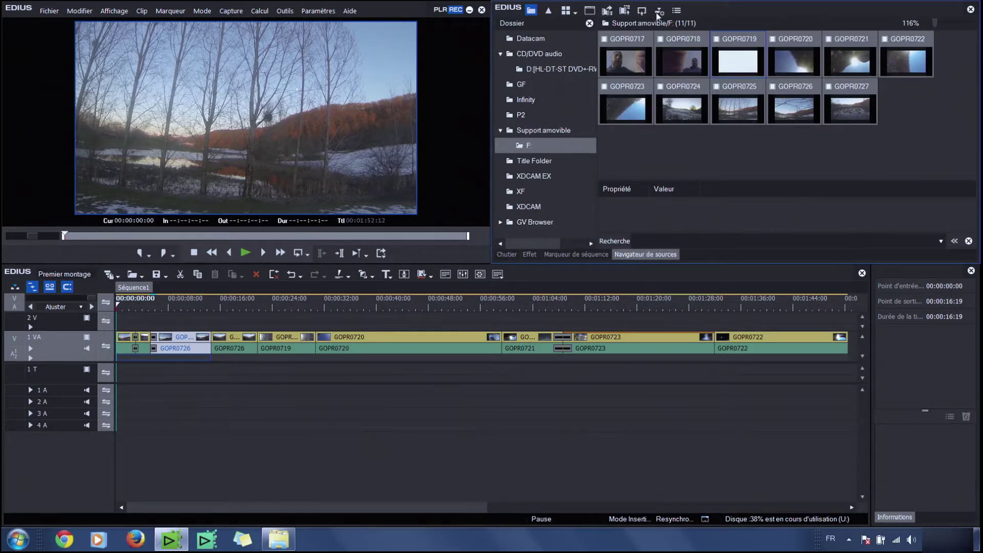
click(551, 40)
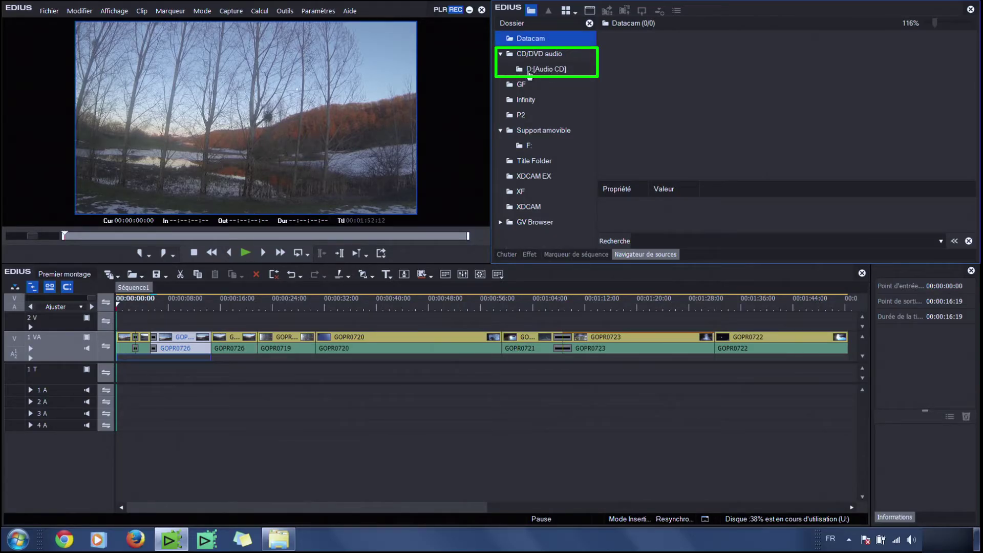
click(530, 70)
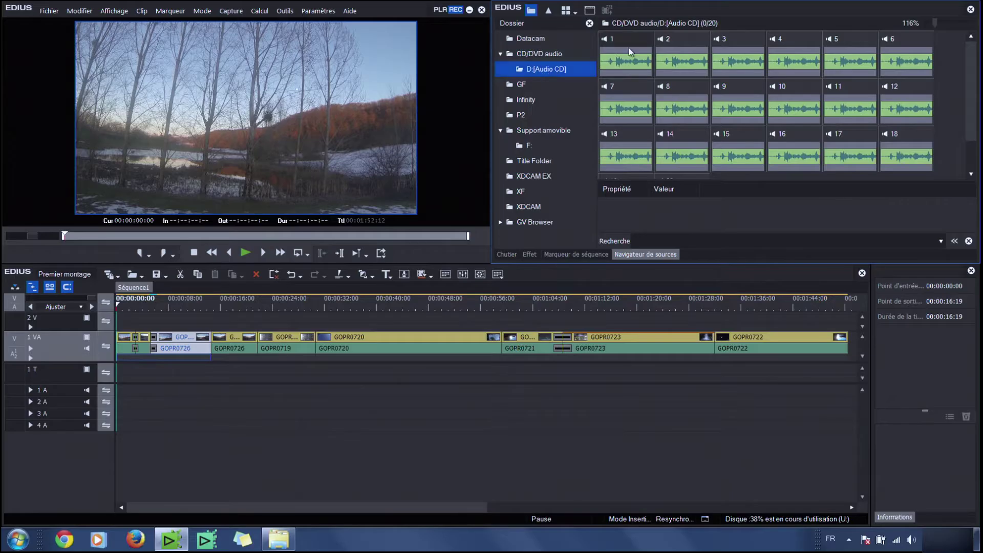
Step: Look through the audio CD's tracks and examine their properties
click(640, 55)
click(683, 58)
click(736, 59)
click(778, 62)
key(Right)
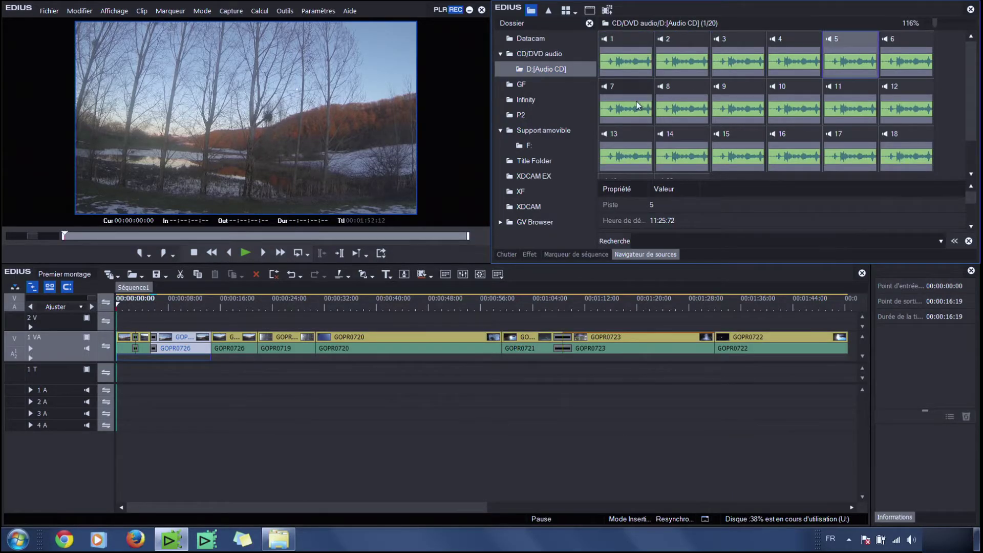
click(625, 60)
click(684, 52)
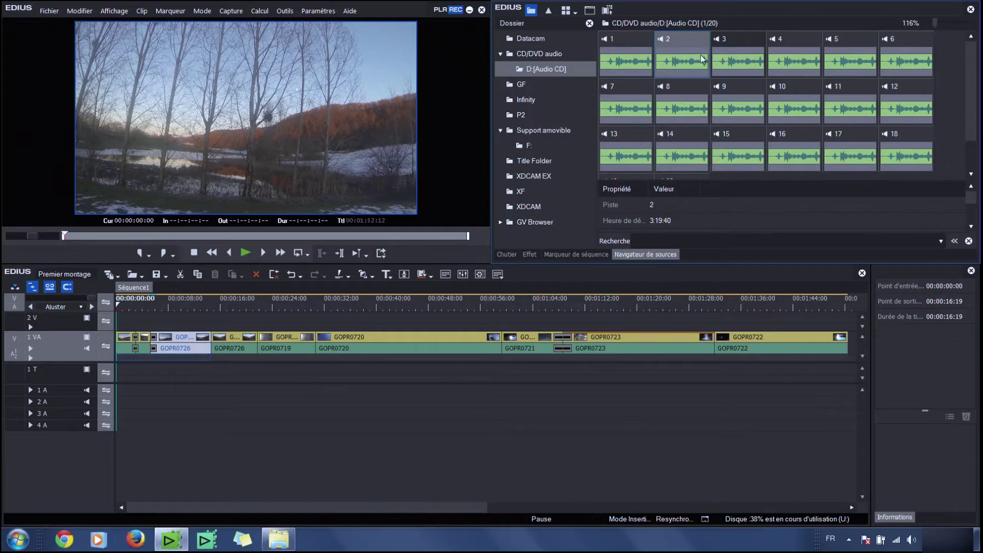
click(742, 54)
Step: Add and transfer track 1 of the audio CD to the bin, and display the bin
click(622, 57)
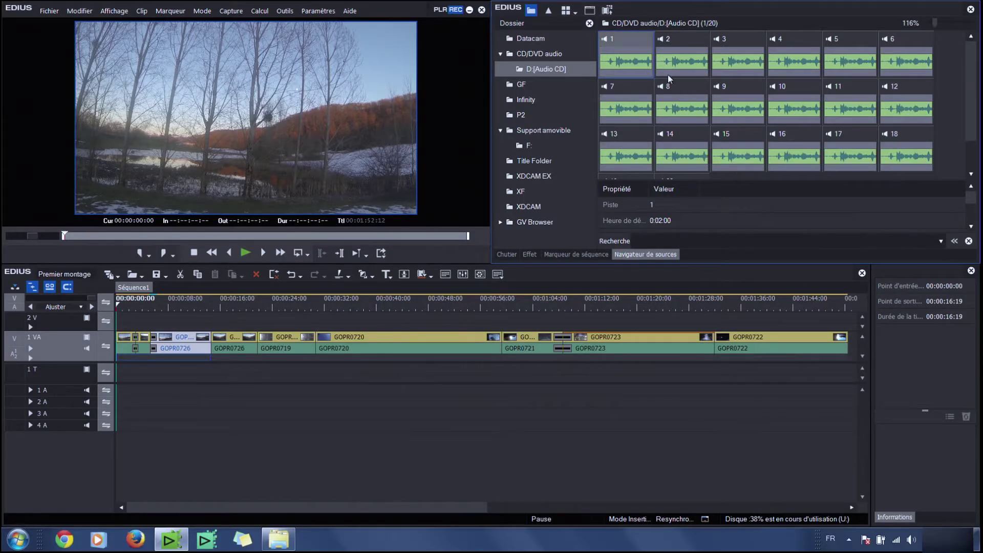
right_click(631, 53)
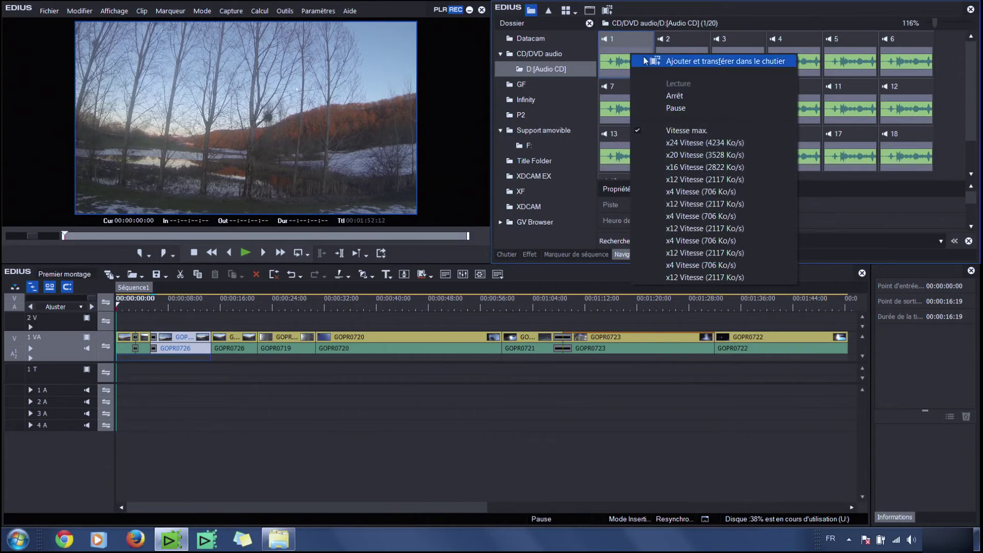
click(753, 62)
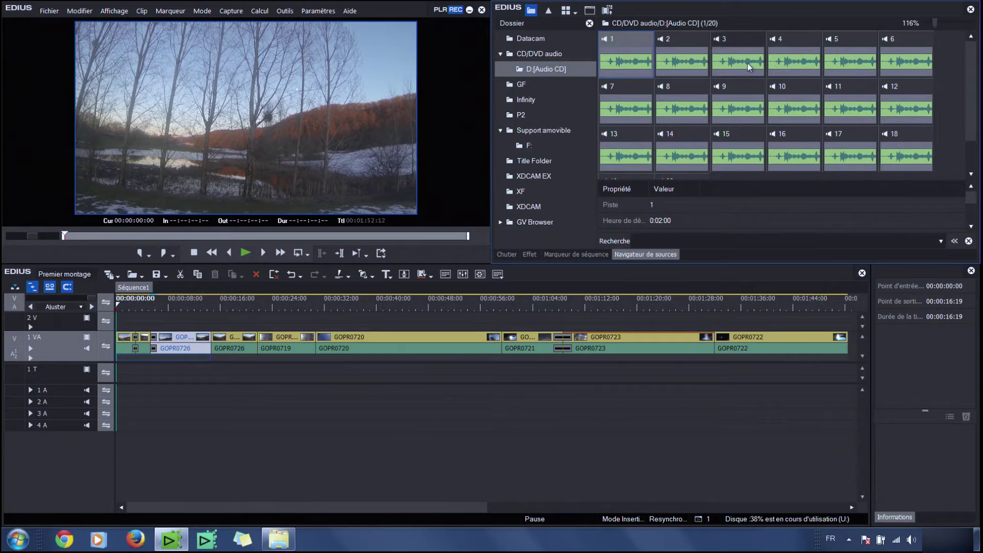
click(506, 255)
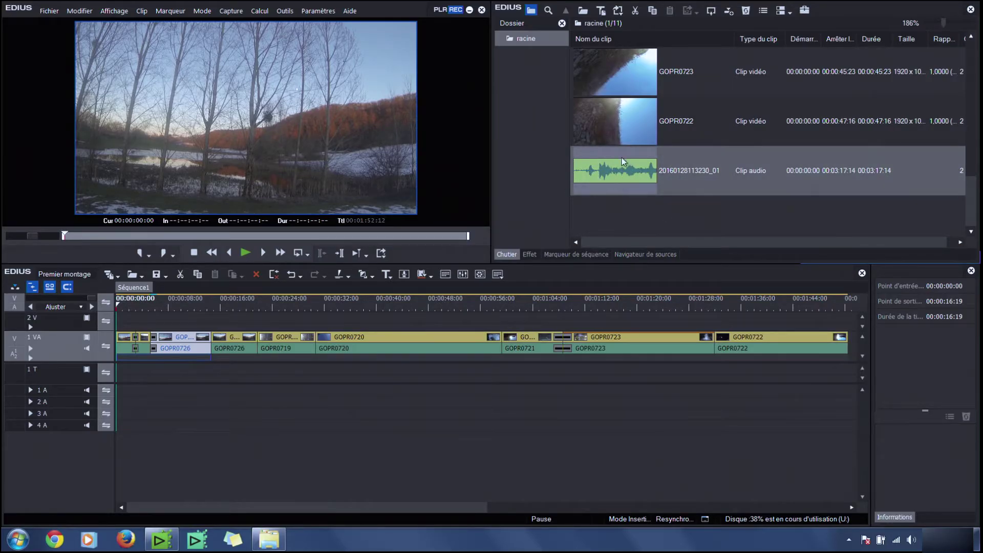
click(646, 177)
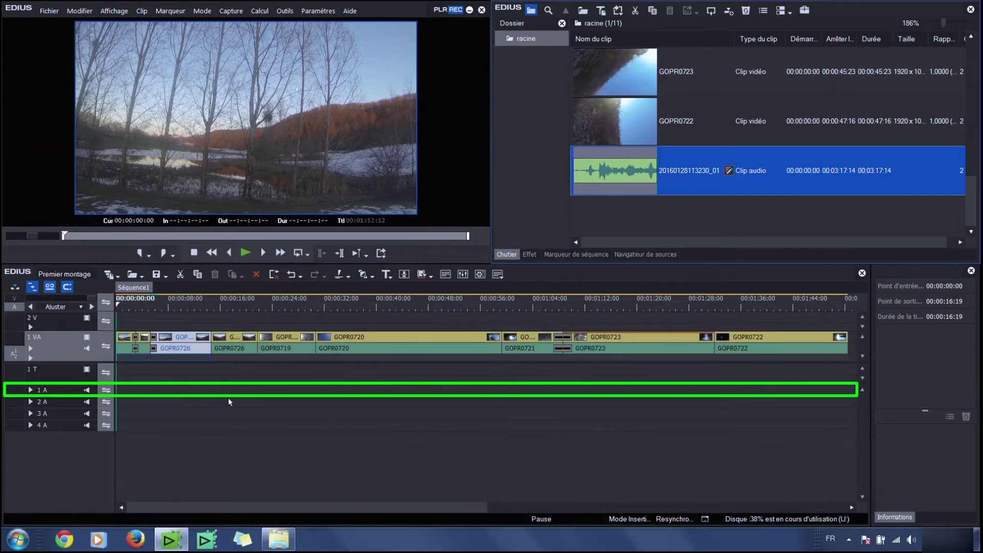
drag(627, 153, 118, 392)
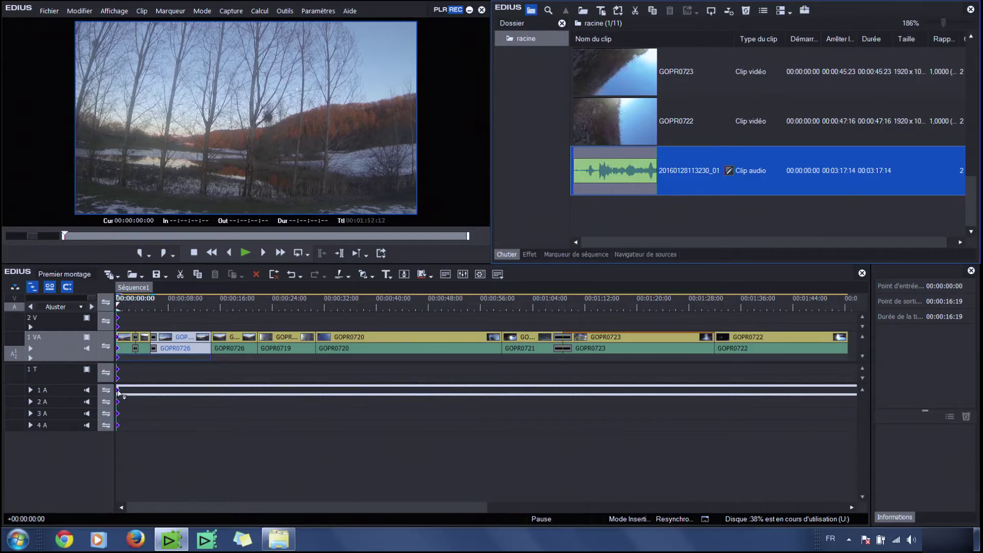
drag(119, 393, 120, 393)
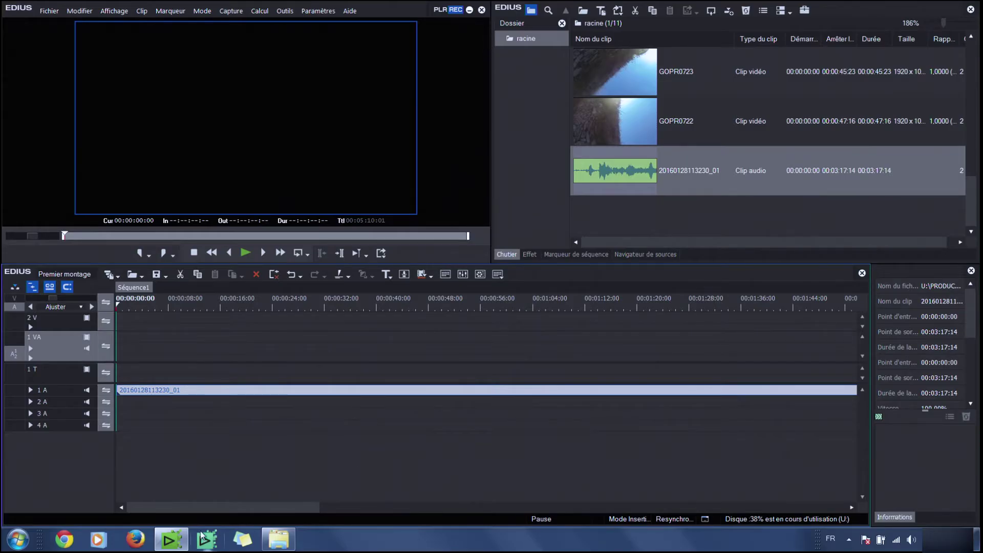
Step: Examine where the video clips moved along the timeline, and undo the audio clip's placement
drag(181, 511, 491, 549)
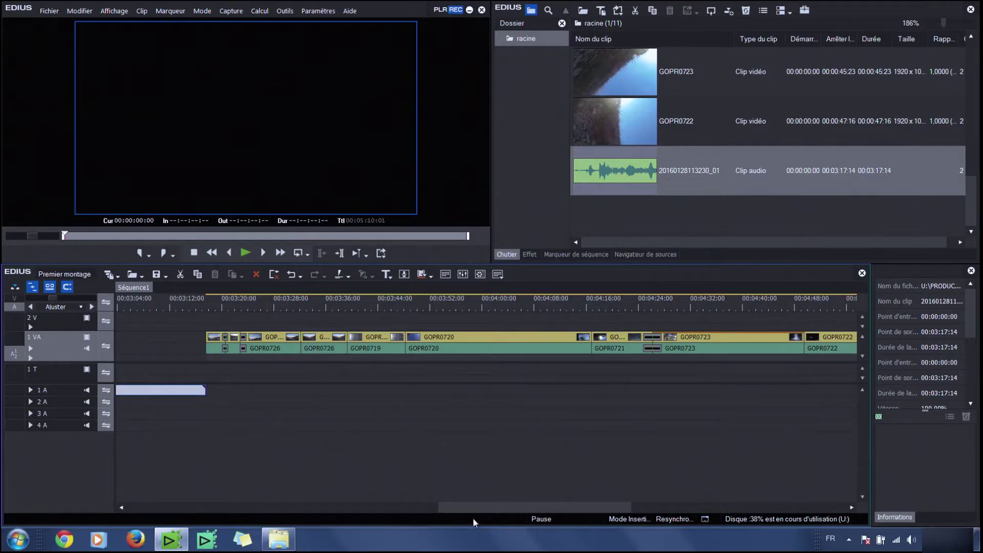
drag(490, 510, 175, 497)
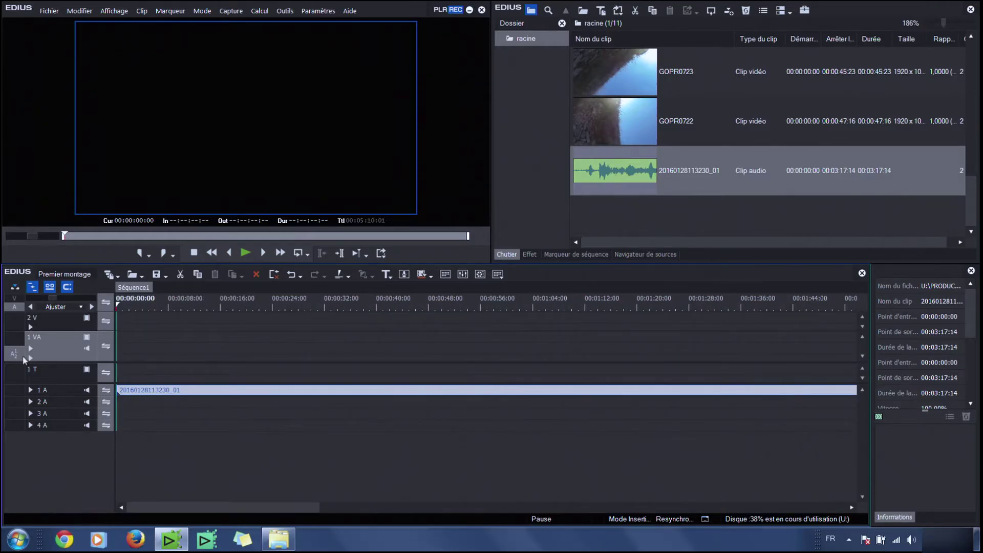
click(291, 274)
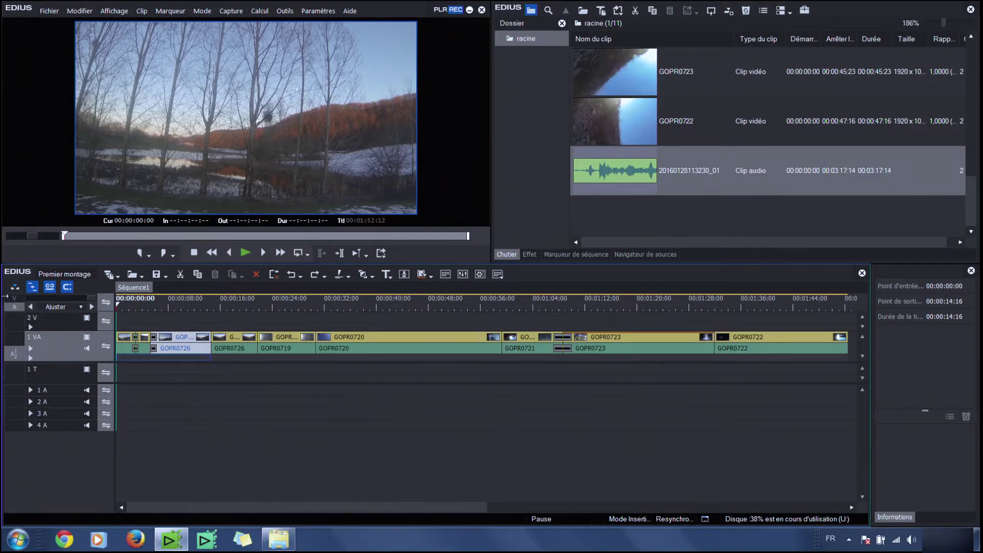
Step: Move clip GOPR0719 ahead of the second GOPR0726 clip on track 1 VA and turn off ripple mode
click(32, 287)
mouse_move(295, 336)
mouse_down()
mouse_move(253, 345)
mouse_move(531, 349)
mouse_move(307, 335)
mouse_up()
drag(225, 341, 248, 343)
click(294, 344)
click(32, 287)
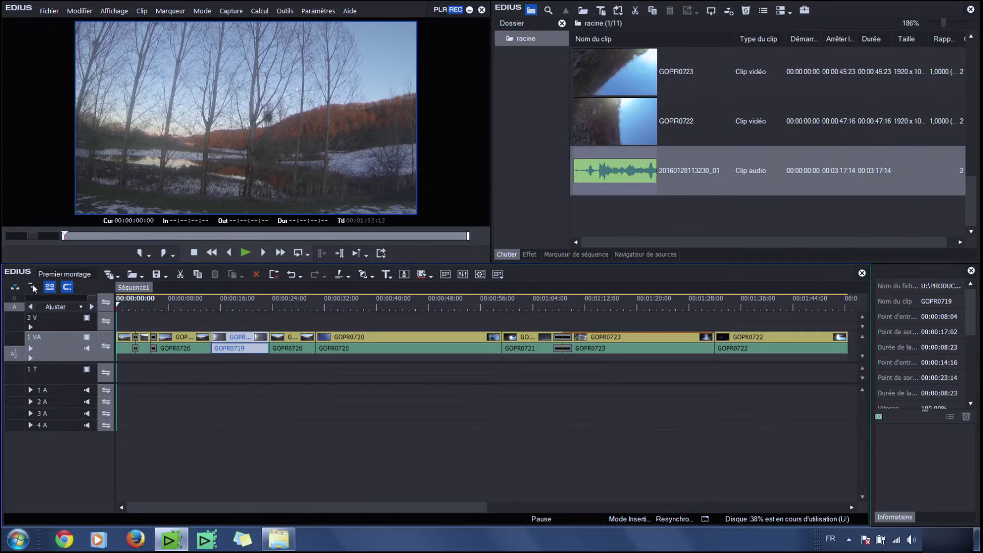
Step: Swap the neighbouring GOPR0719 and GOPR0726 clips twice with ripple mode off, and delete the gap before GOPR0720
drag(291, 334, 235, 337)
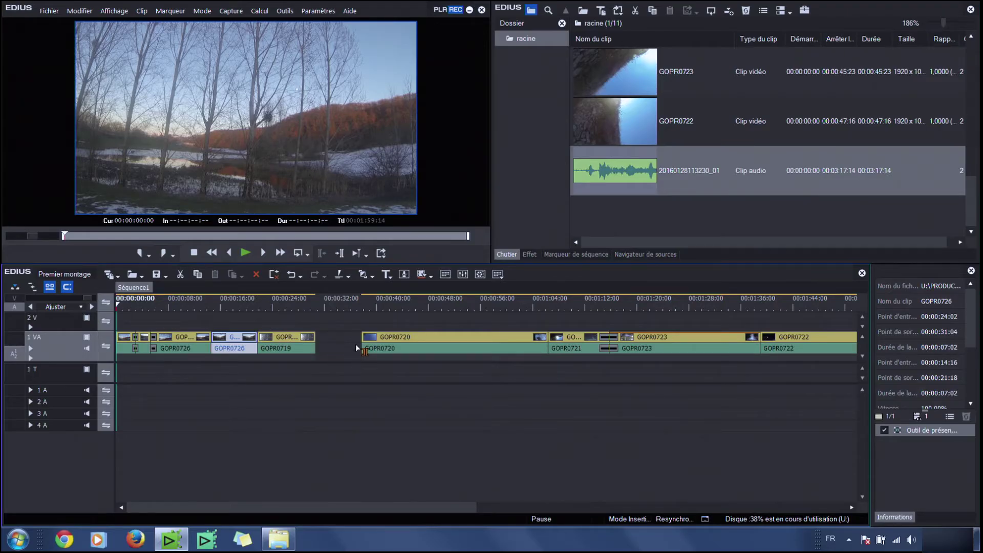
drag(296, 341, 239, 338)
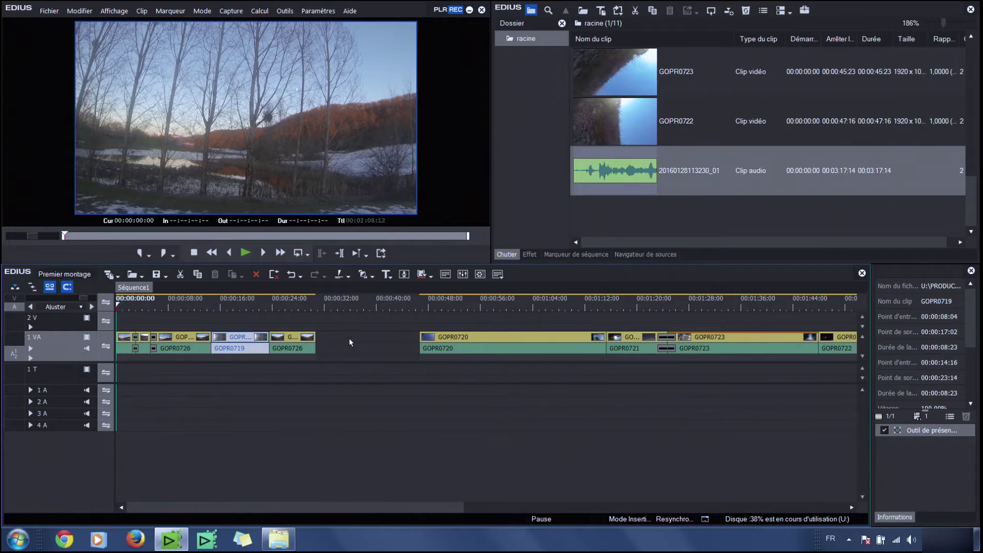
right_click(354, 338)
click(409, 438)
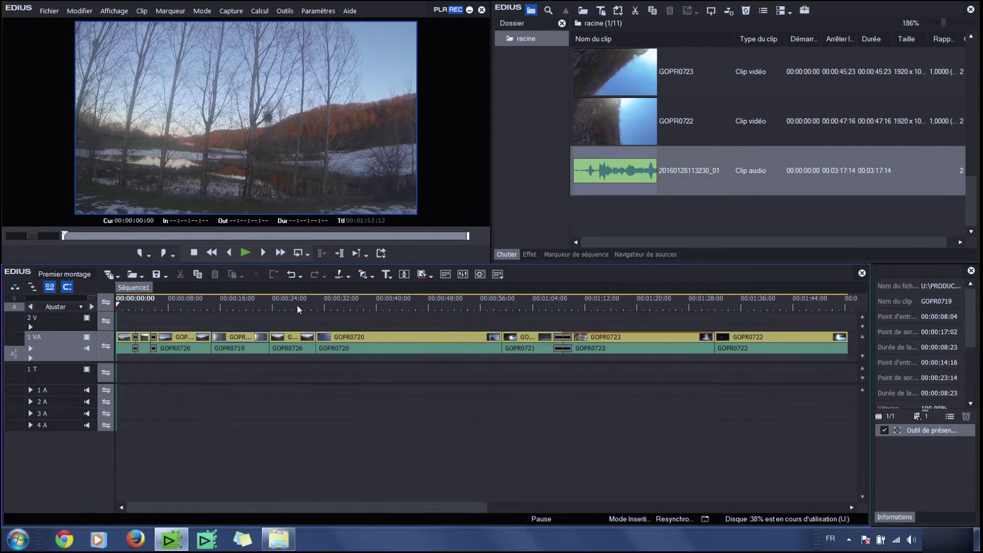
click(36, 287)
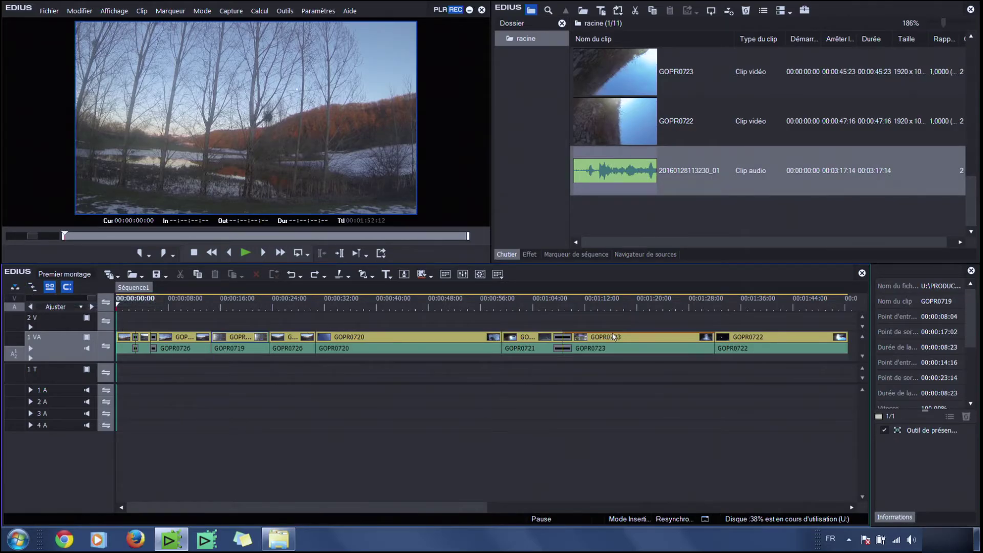
drag(611, 168, 140, 395)
click(316, 308)
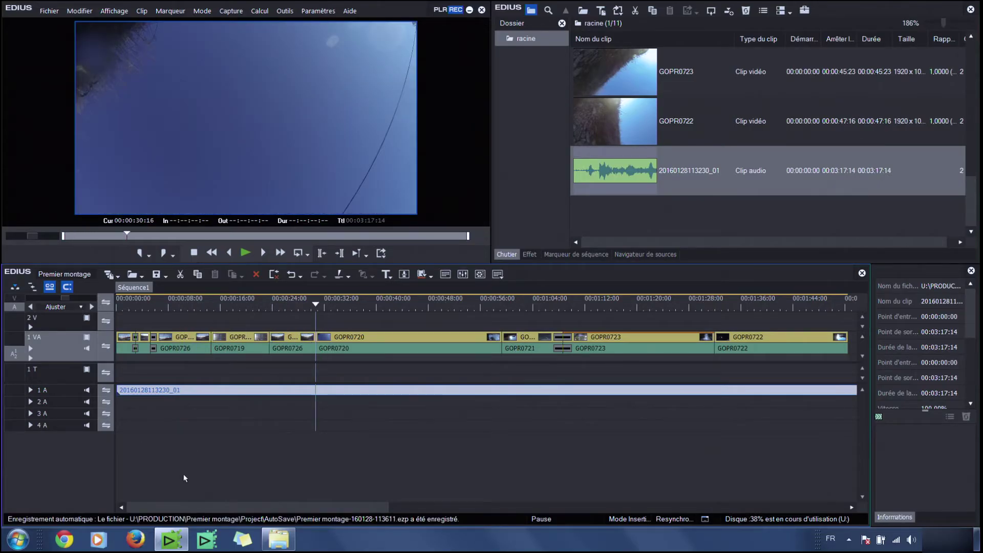
key(Home)
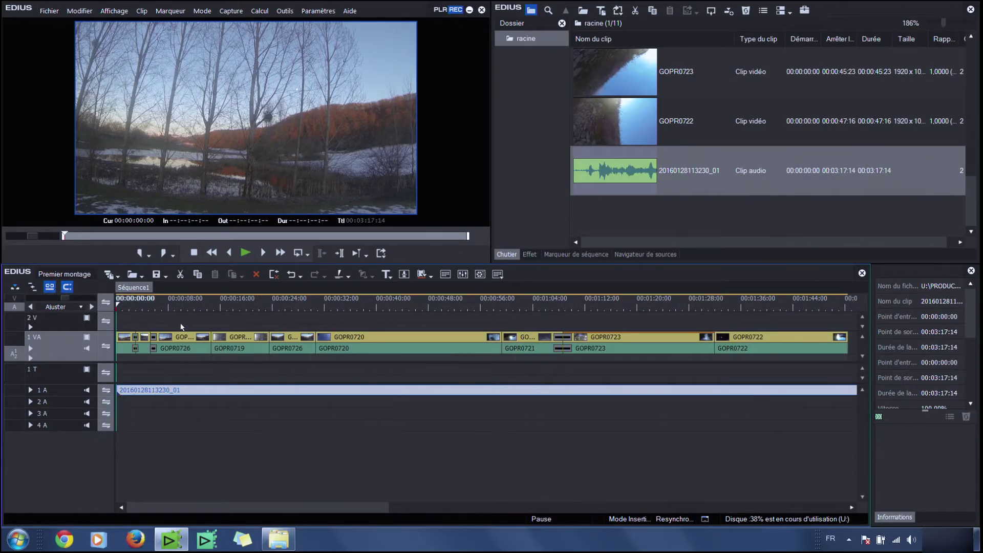
key(space)
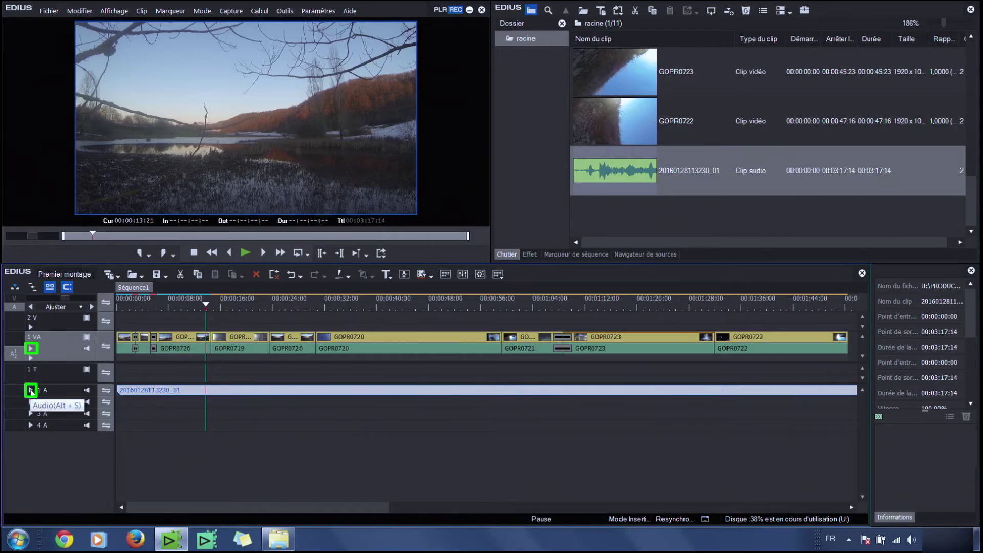
Step: Expand audio track 1 A to show its waveform, and place the playhead at about 23 seconds
click(30, 391)
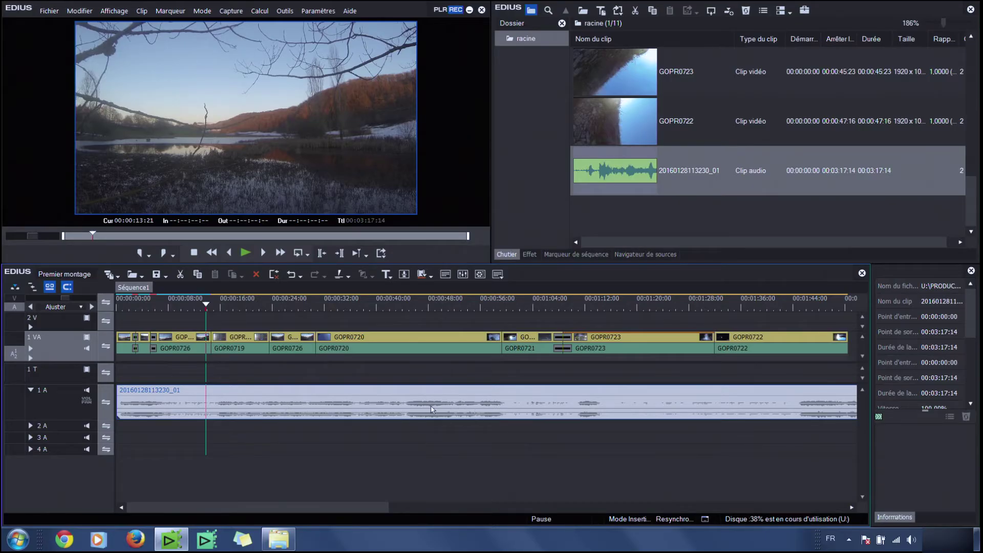
click(268, 402)
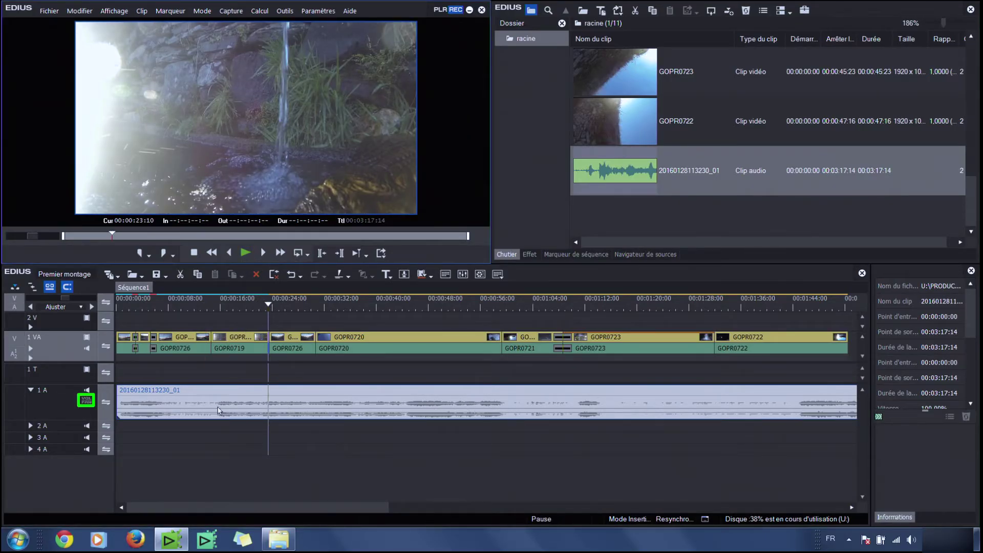
click(31, 390)
click(31, 391)
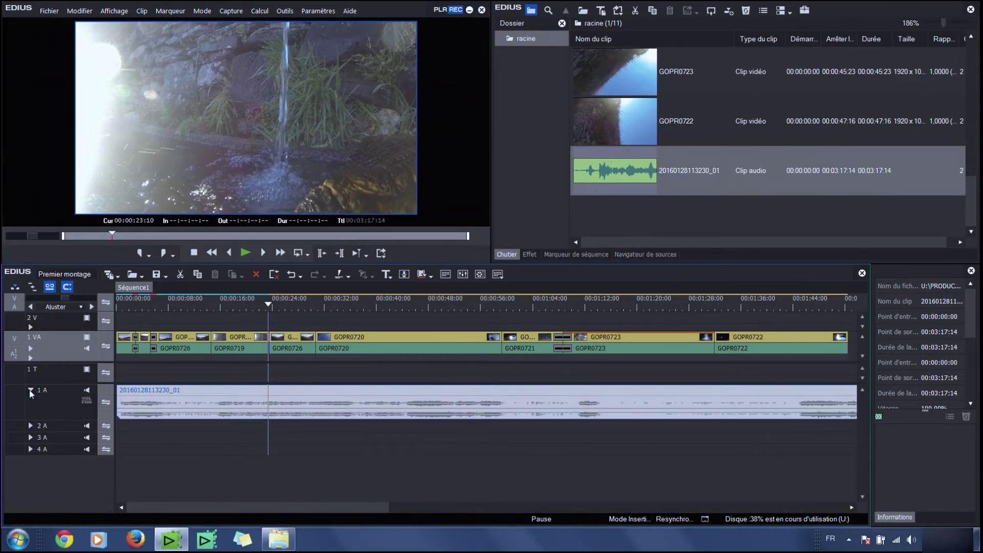
Step: Cycle track 1 A through its volume and pan lines, and leave the volume line displayed
click(86, 403)
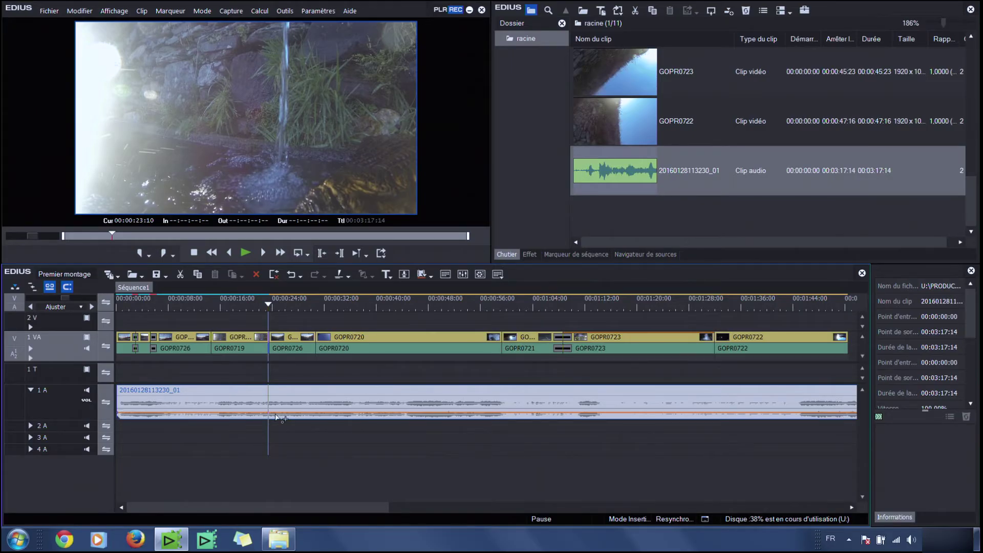
click(86, 401)
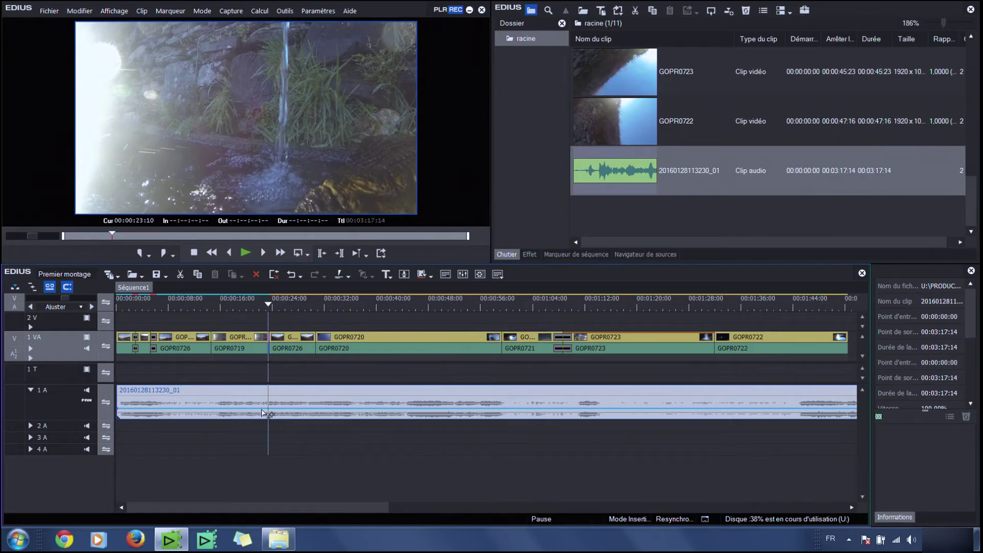
mouse_move(264, 412)
click(87, 402)
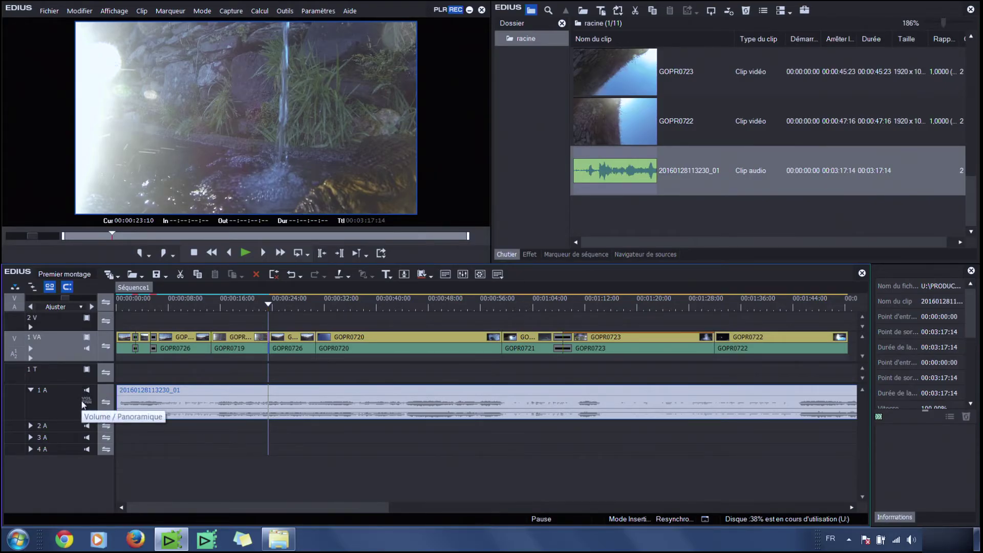
click(86, 403)
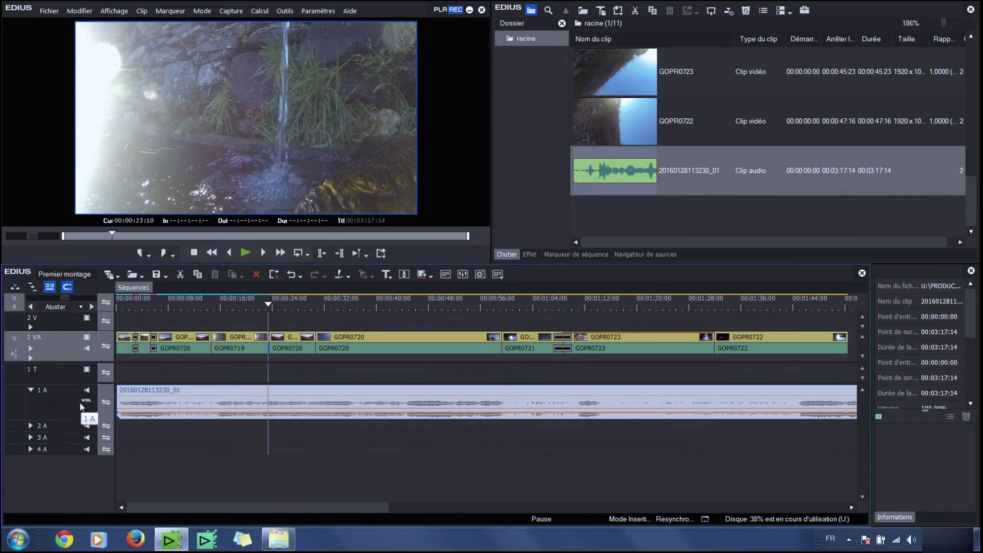
key(ctrl+z)
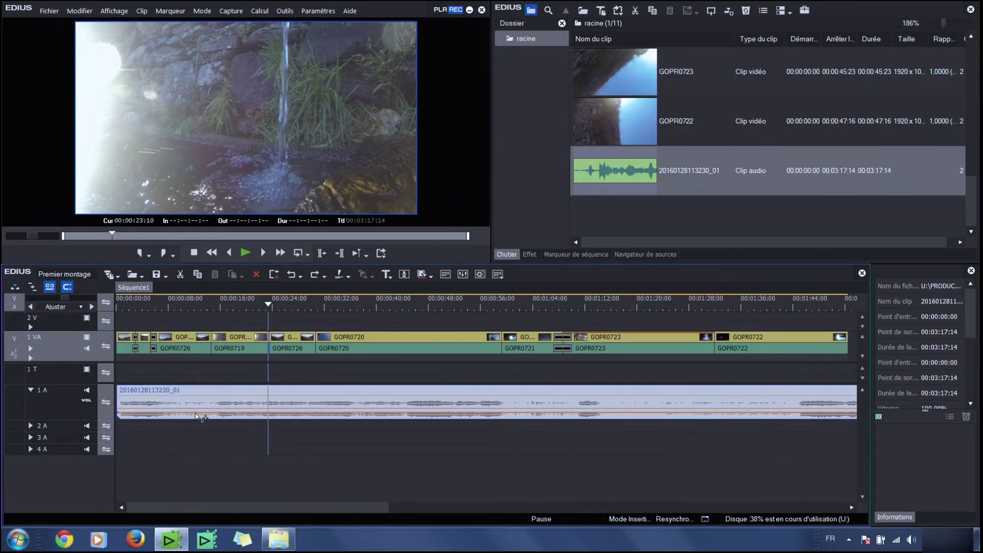
Step: Fade in the music with a volume point at about 12 seconds and a lowered starting volume, and play it from the beginning
click(195, 413)
click(122, 417)
drag(123, 419, 122, 433)
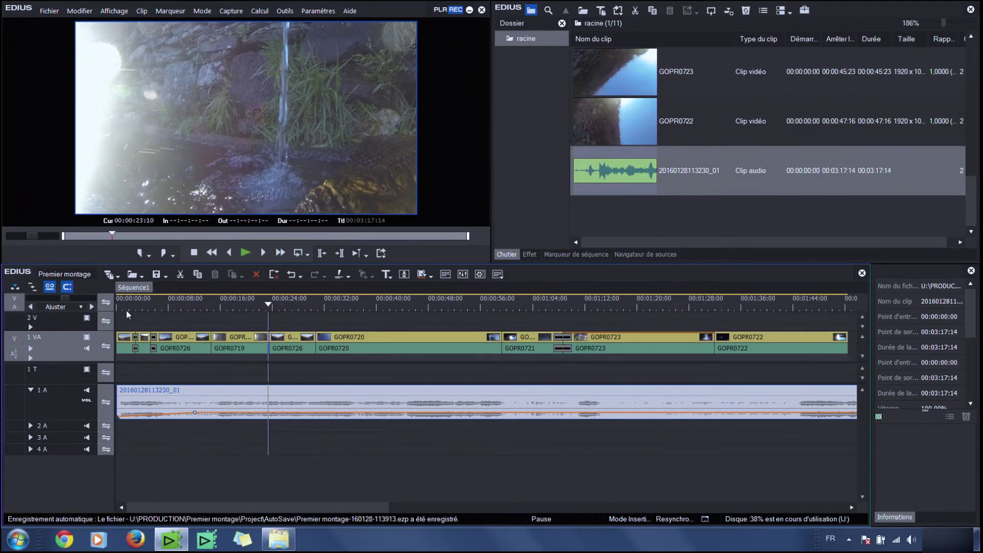
key(Home)
key(space)
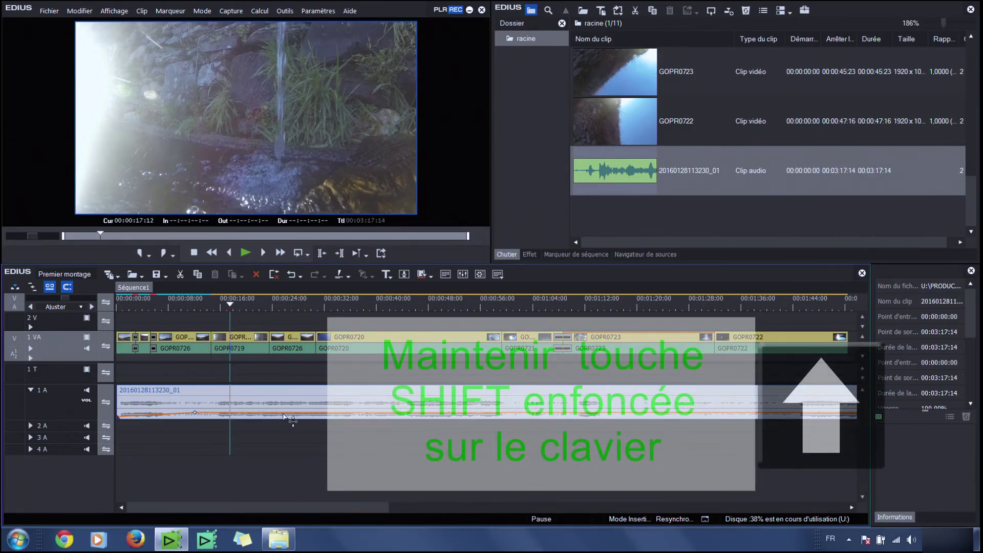
Step: Lower the music clip's volume line, undo the extra volume points after the fade-in, and place the playhead at about 10 seconds
drag(284, 415, 288, 417)
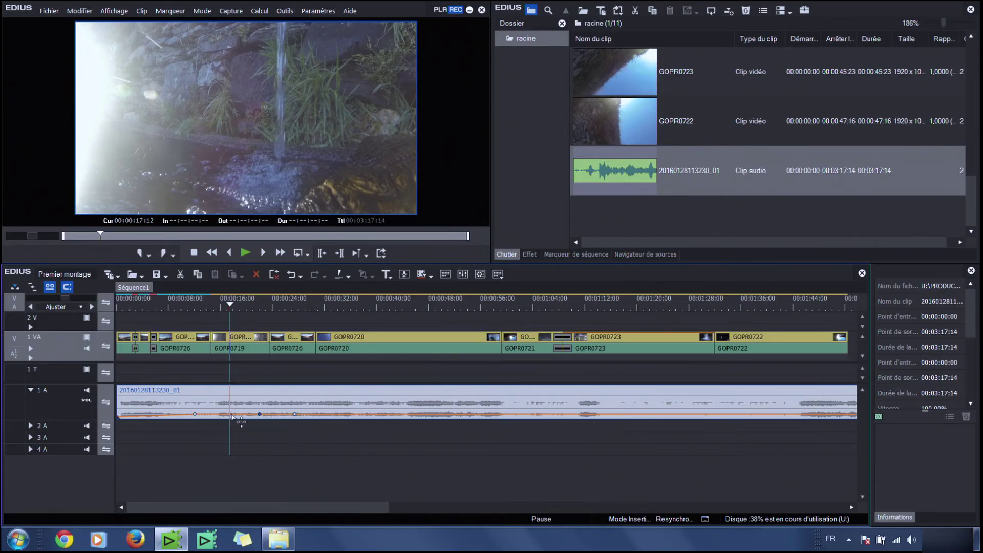
drag(232, 416, 237, 419)
click(290, 276)
drag(206, 307, 184, 307)
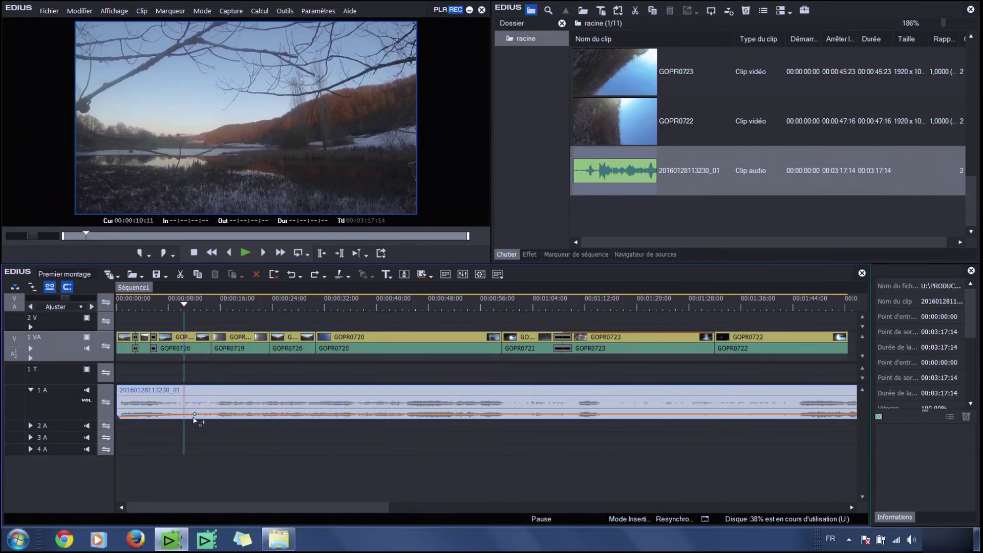
Step: Play the montage from about 10 seconds to listen to the lowered music under the clips
right_click(195, 417)
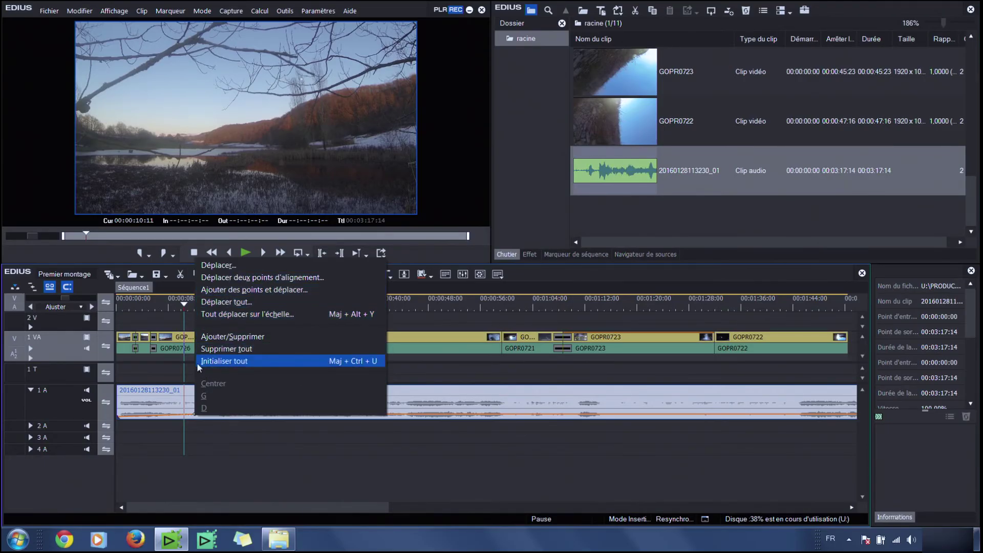
click(179, 302)
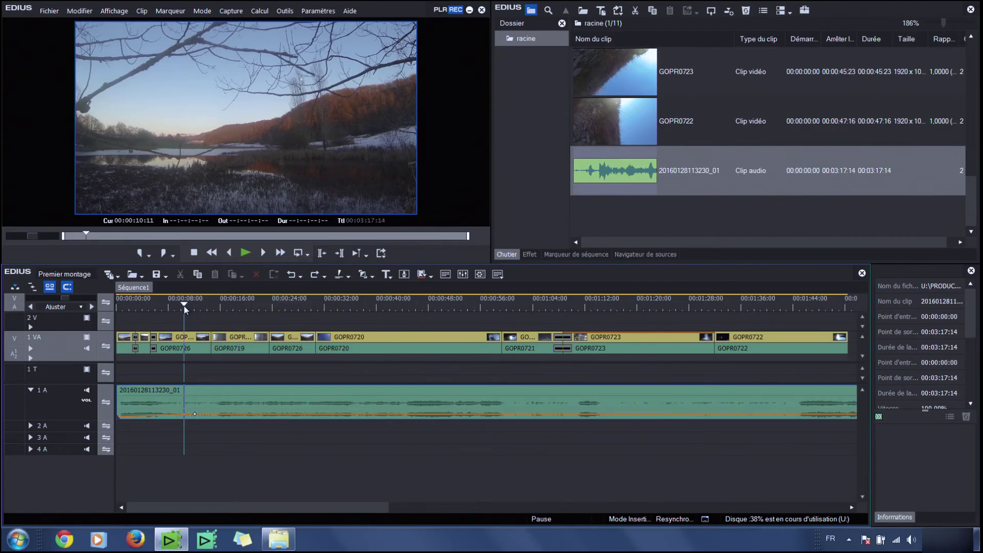
key(space)
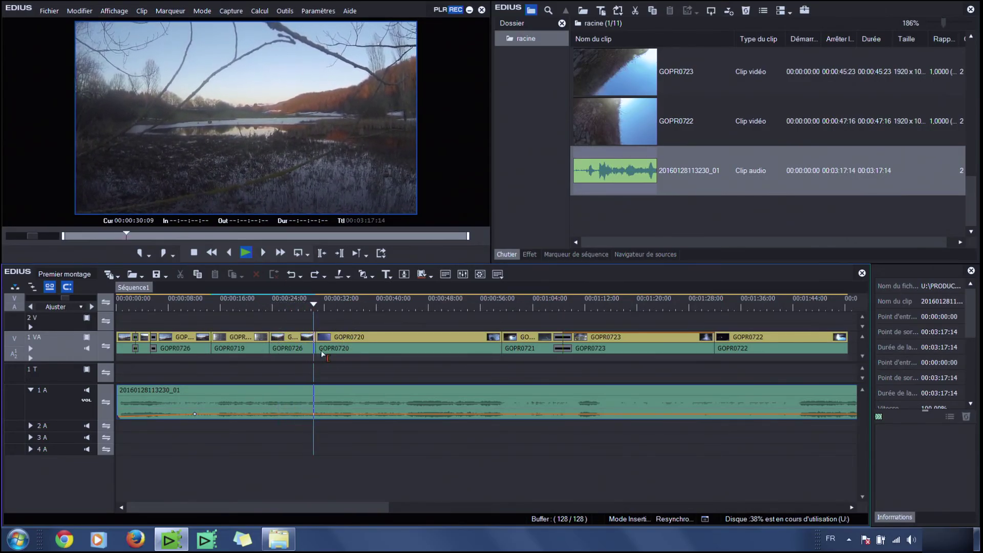
Step: Turn on ripple mode, split clip GOPR0720 at about 36 seconds, and ripple-delete the part before the cut
click(32, 288)
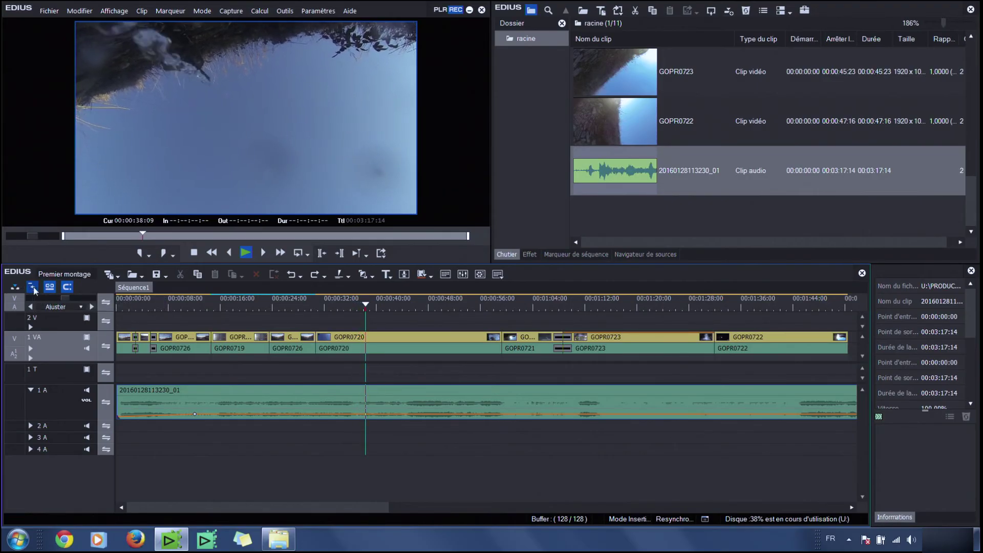
key(space)
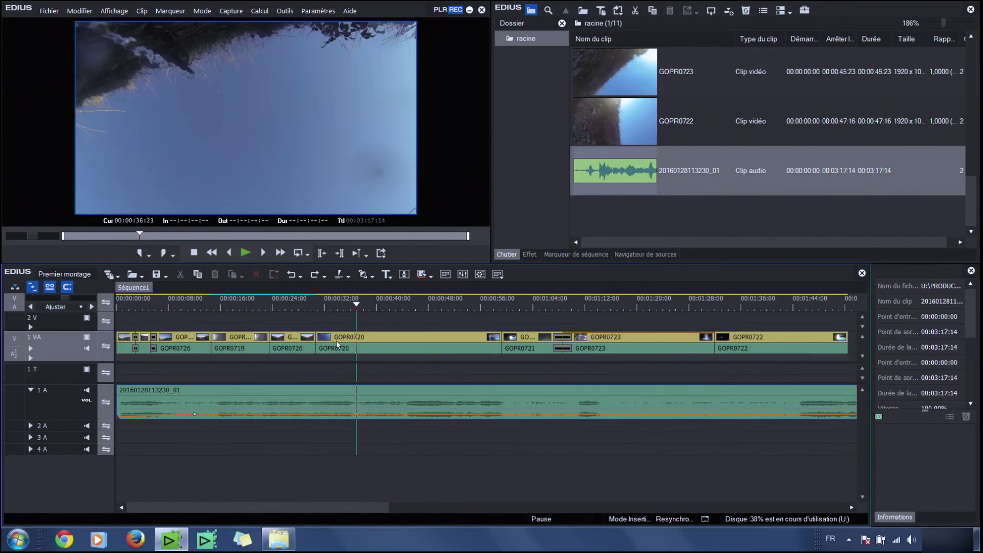
click(339, 273)
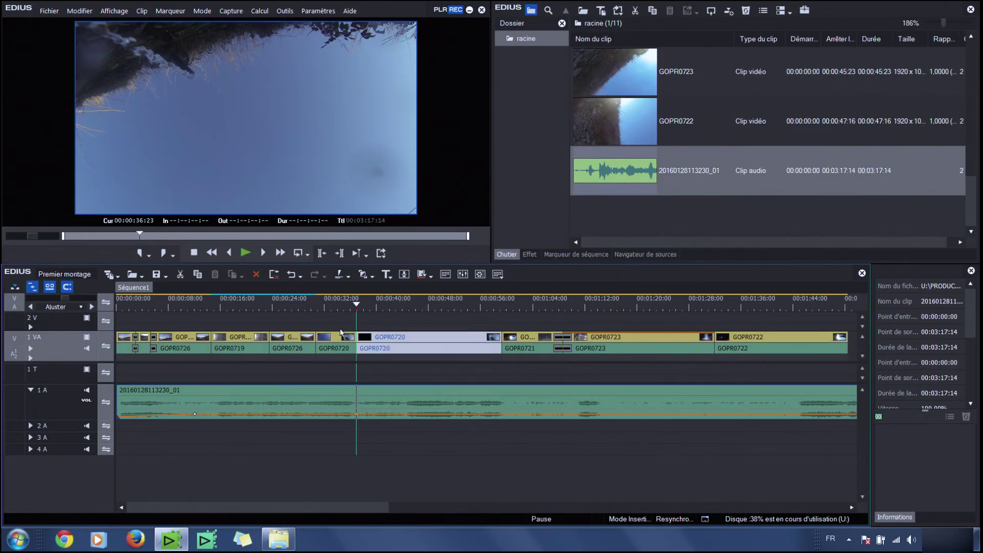
click(335, 342)
click(276, 274)
Step: Play the montage from about 28 to 40 seconds to check the join into the shortened GOPR0720 clip
click(303, 305)
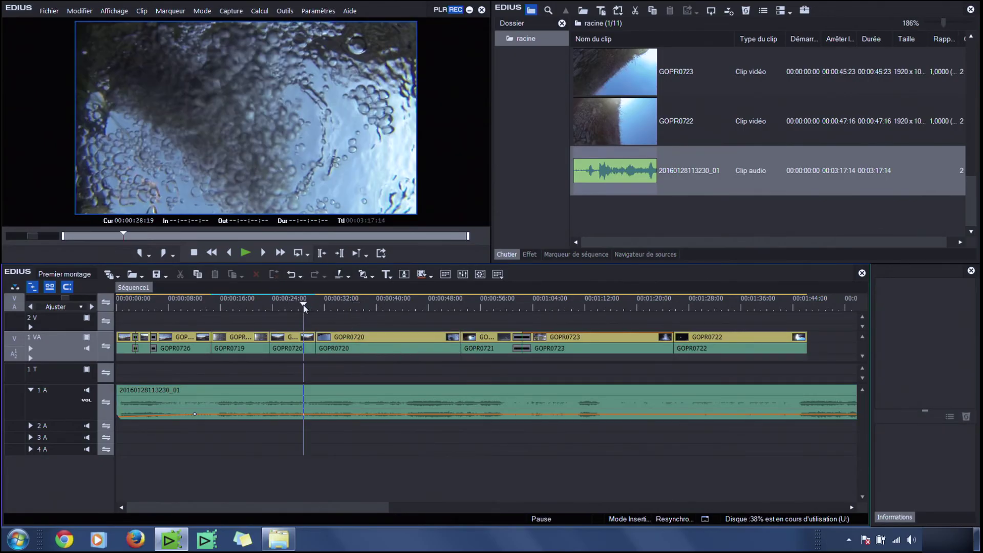
key(space)
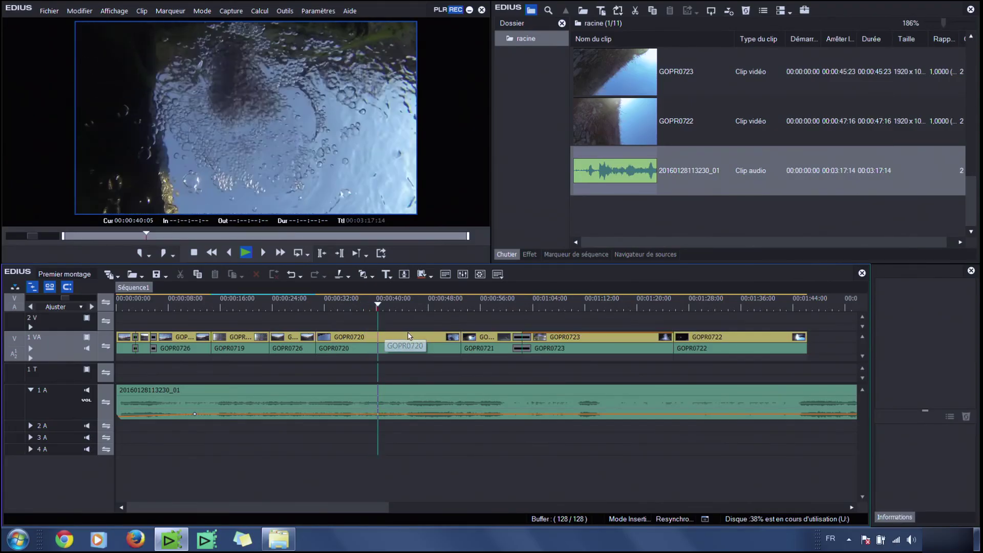
key(space)
Step: Place the playhead at 00:01:44:21, just before the end of clip GOPR0722
drag(353, 506, 461, 512)
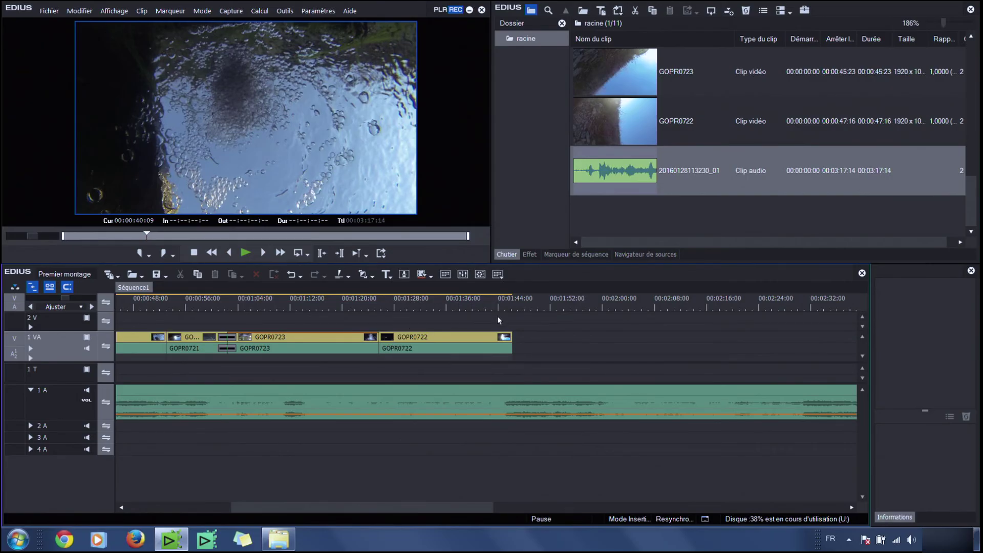
drag(497, 308, 504, 308)
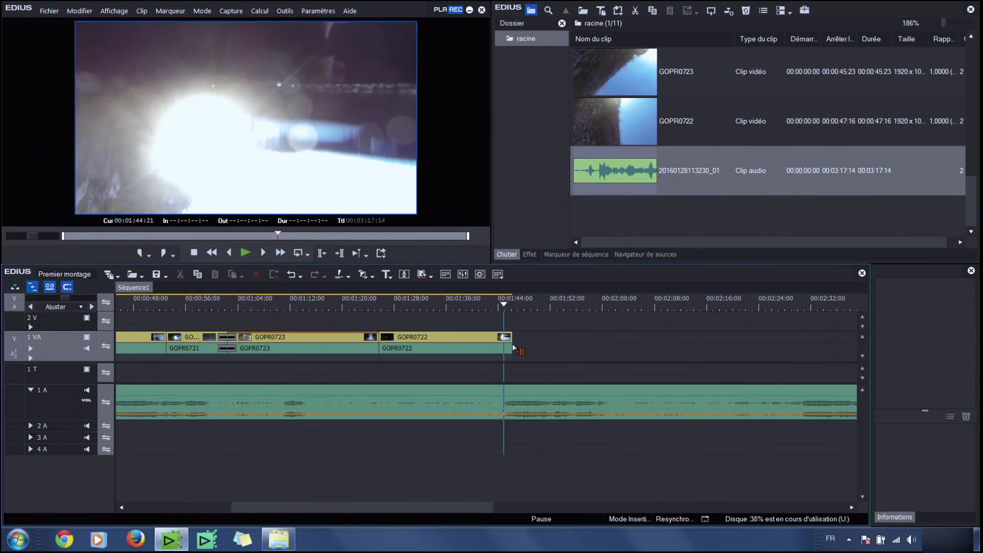
Step: Try trimming the end of GOPR0722 and the end of the music clip to the playhead, undoing each trim
drag(511, 348, 503, 348)
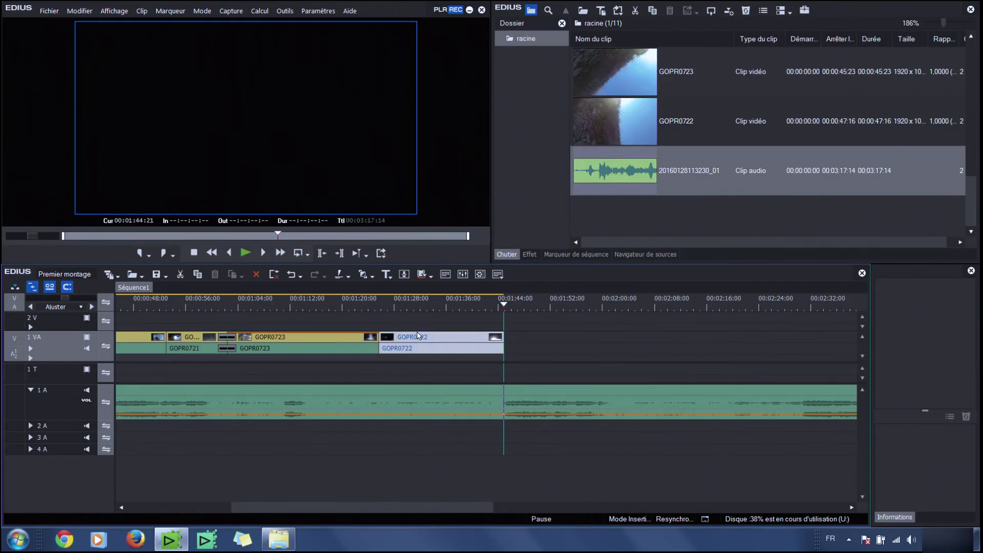
key(ctrl+z)
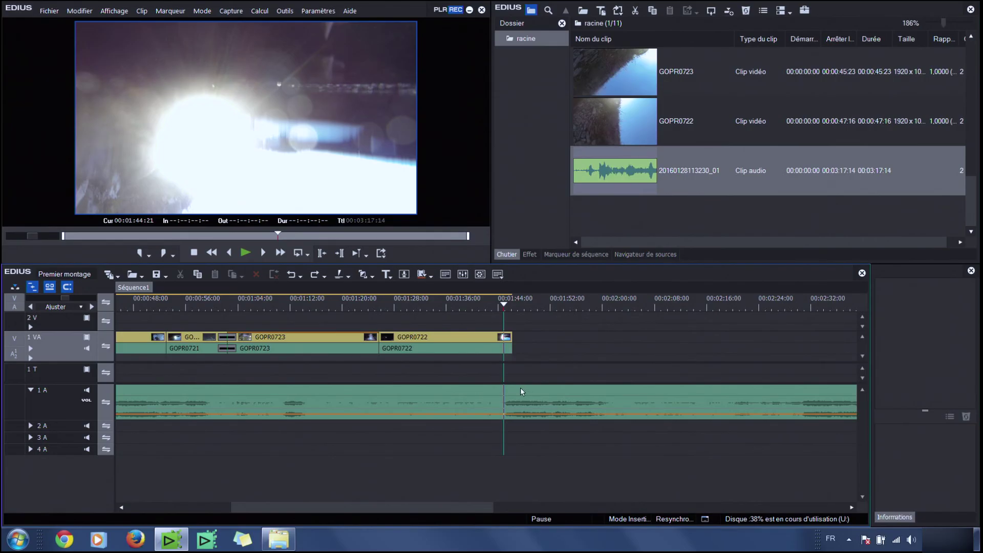
click(508, 394)
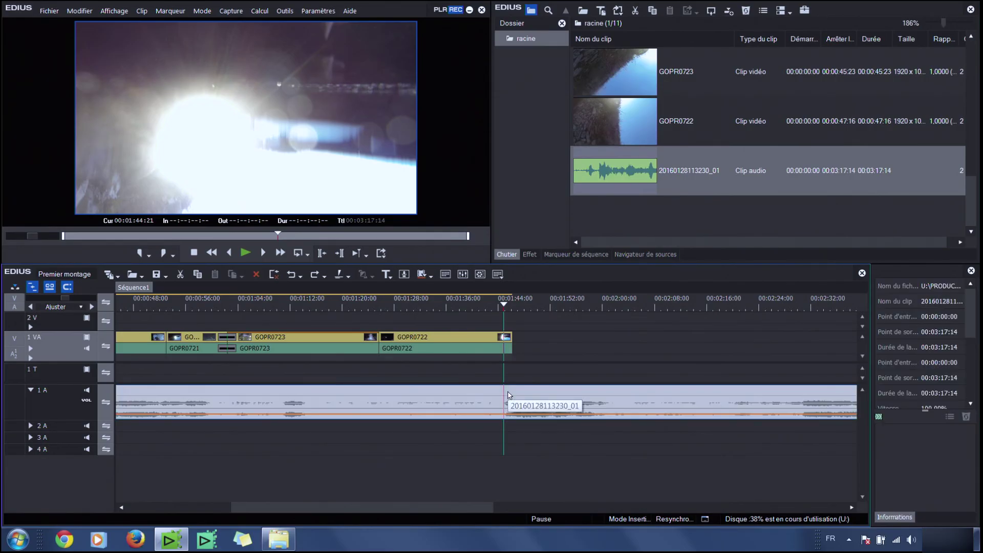
key(alt+n)
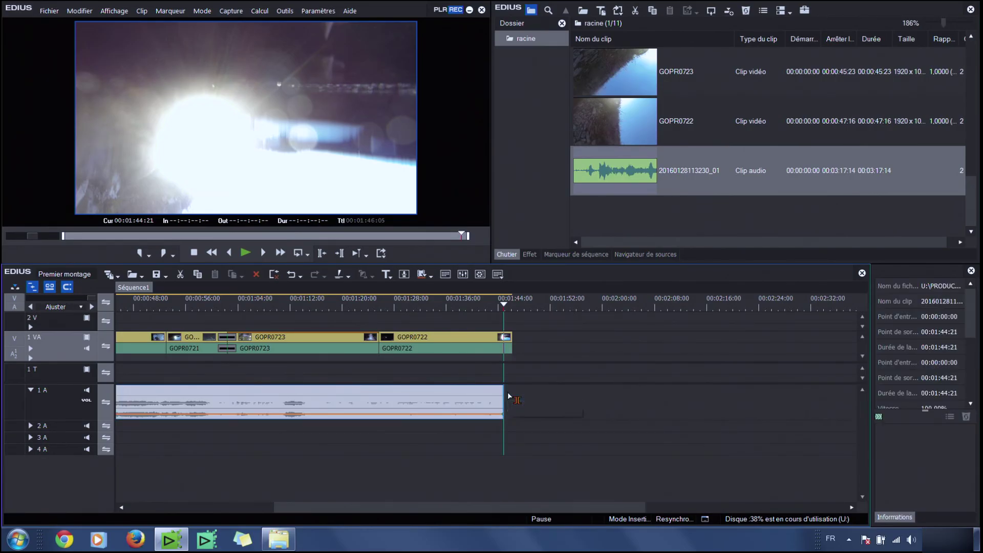
key(ctrl+z)
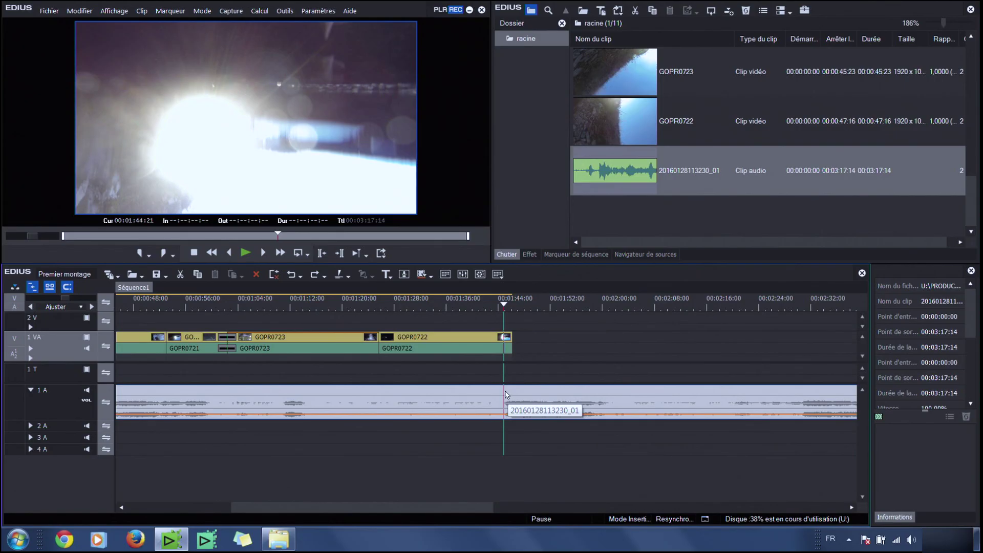
Step: Split the music clip at the playhead and ripple-delete the part after the cut
click(338, 275)
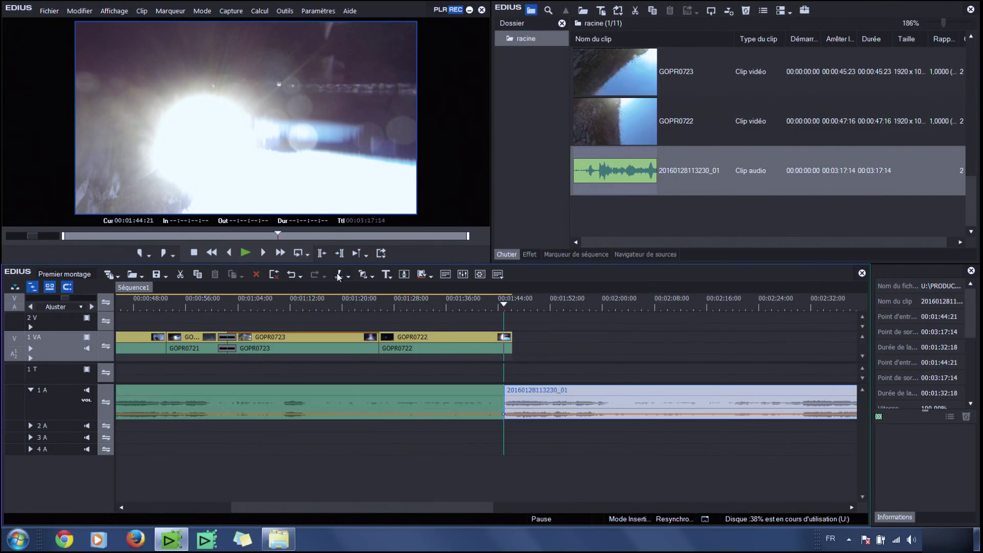
click(274, 275)
Step: Fade out the music with a volume point at about 1 min 30 s and a lowered end volume, and scrub through the fade
drag(486, 507, 479, 499)
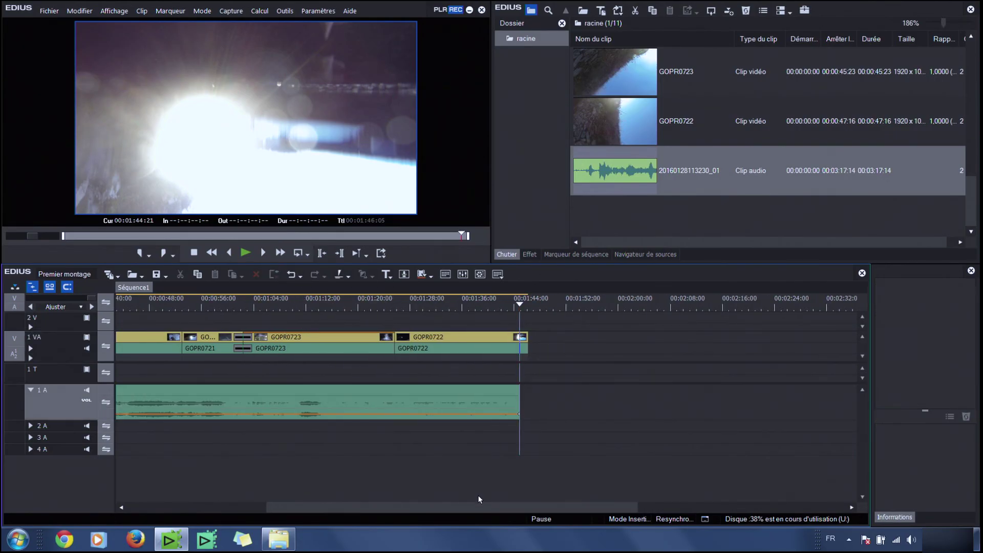
click(422, 413)
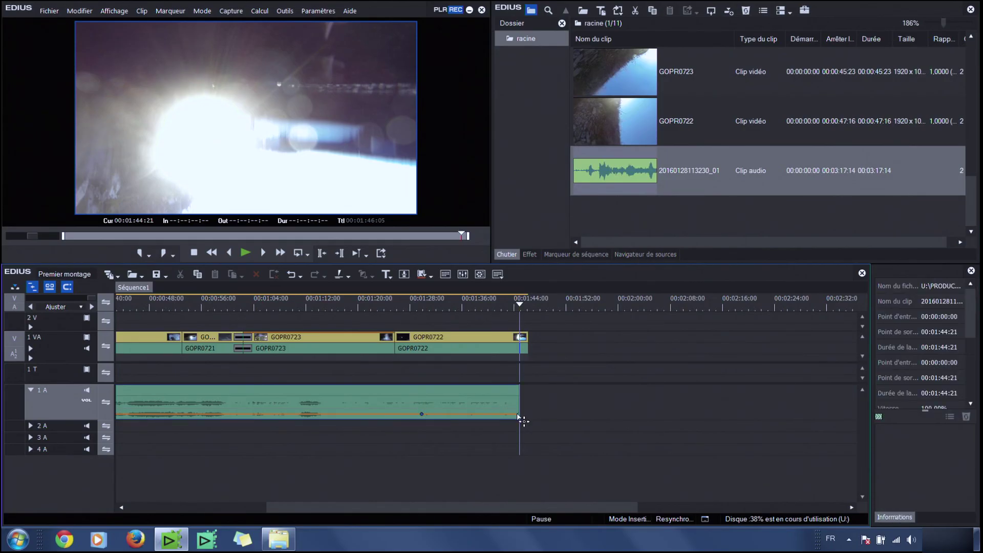
drag(498, 306, 441, 340)
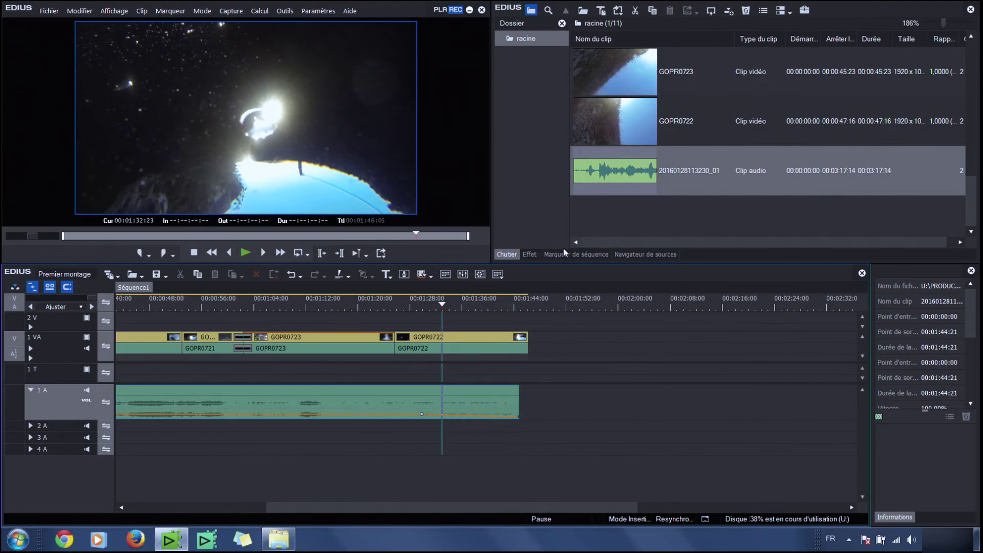
Step: Fade out clip GOPR0722 with a Fondu enchaîné transition starting at about 00:01:39:18, and check the montage's end
click(530, 252)
drag(619, 225, 488, 361)
mouse_move(484, 305)
mouse_down()
mouse_move(512, 304)
mouse_move(486, 304)
mouse_up()
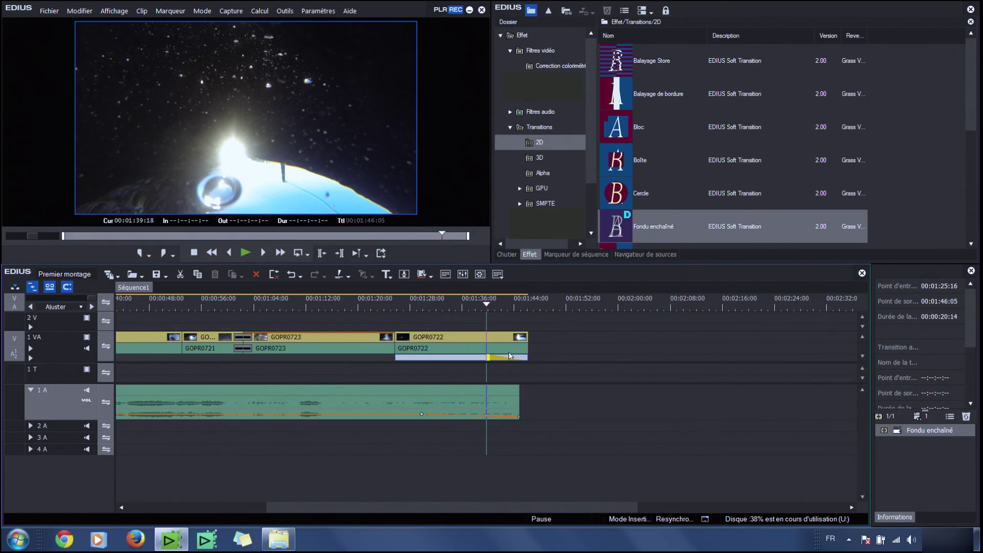
key(End)
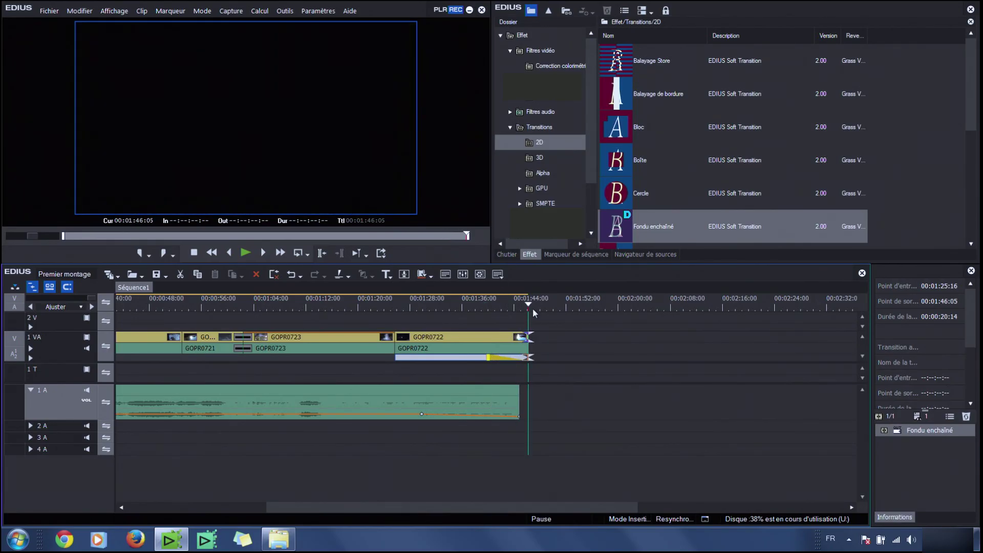
Step: Add a Fondu enchaîné transition at the start of the first video clip, and play the montage from the beginning
drag(358, 507, 220, 506)
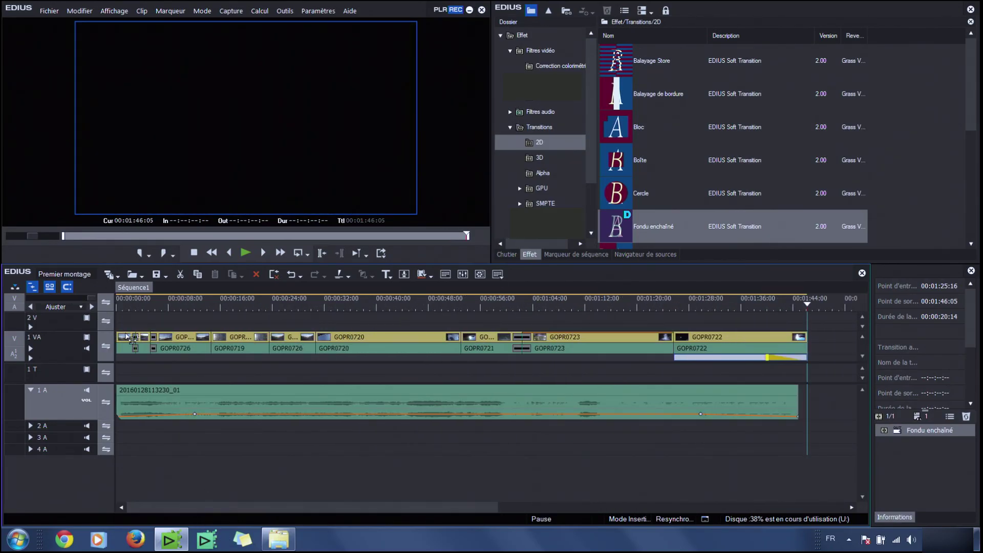
mouse_move(649, 225)
mouse_down()
mouse_move(106, 348)
mouse_move(124, 361)
mouse_up()
click(116, 307)
key(space)
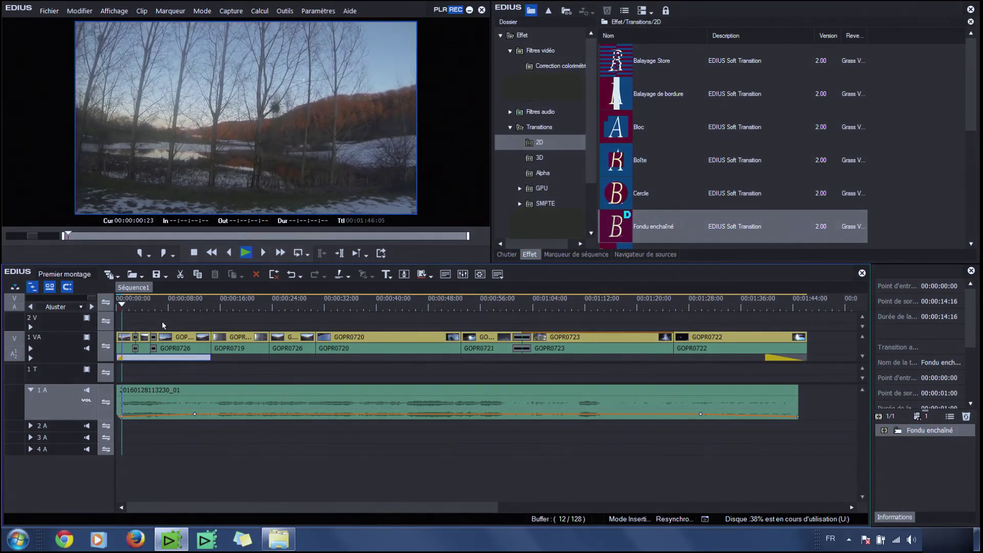